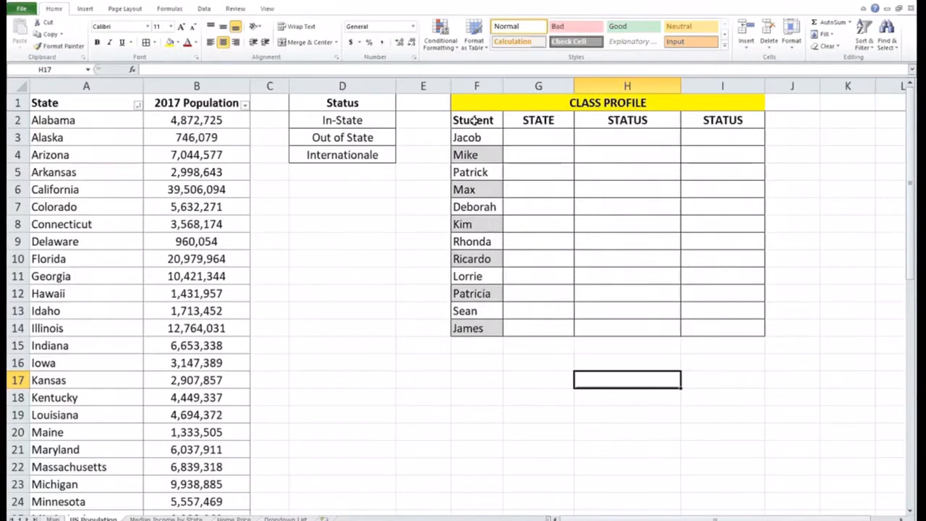
Examine the Student, STATE and both STATUS columns of the CLASS PROFILE table
{"action": "left_click_drag", "start_coordinate": [477, 121], "coordinate": [474, 328]}
{"action": "left_click_drag", "start_coordinate": [539, 138], "coordinate": [539, 328]}
{"action": "left_click", "coordinate": [606, 123]}
{"action": "left_click_drag", "start_coordinate": [617, 147], "coordinate": [626, 328]}
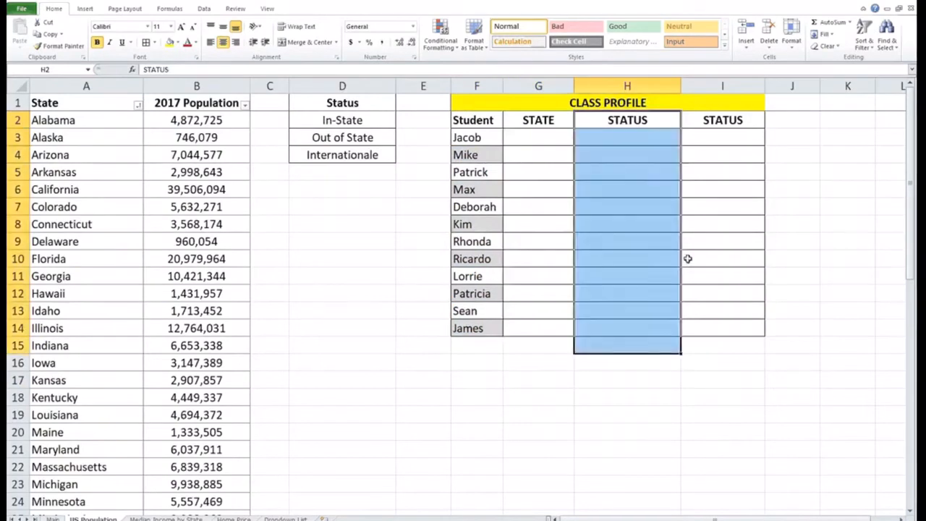
{"action": "left_click_drag", "start_coordinate": [722, 120], "coordinate": [722, 328]}
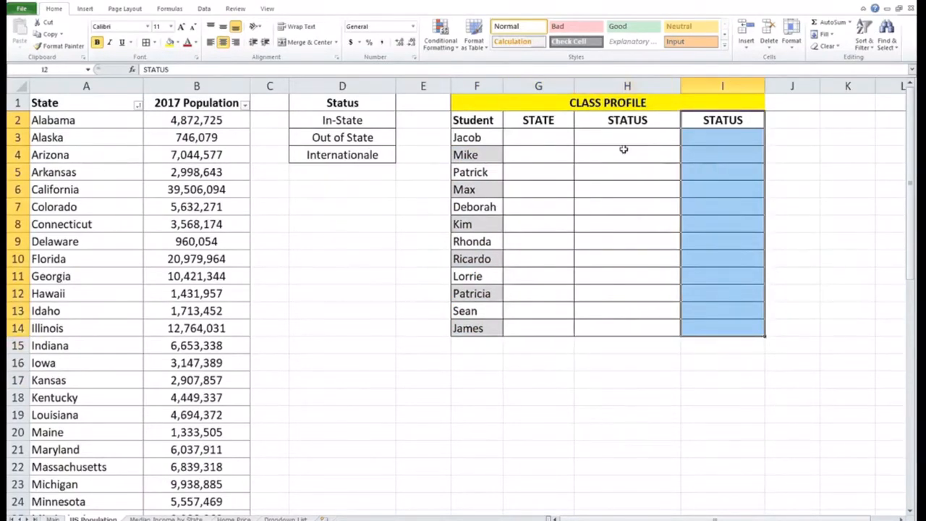
{"action": "left_click_drag", "start_coordinate": [616, 122], "coordinate": [616, 332]}
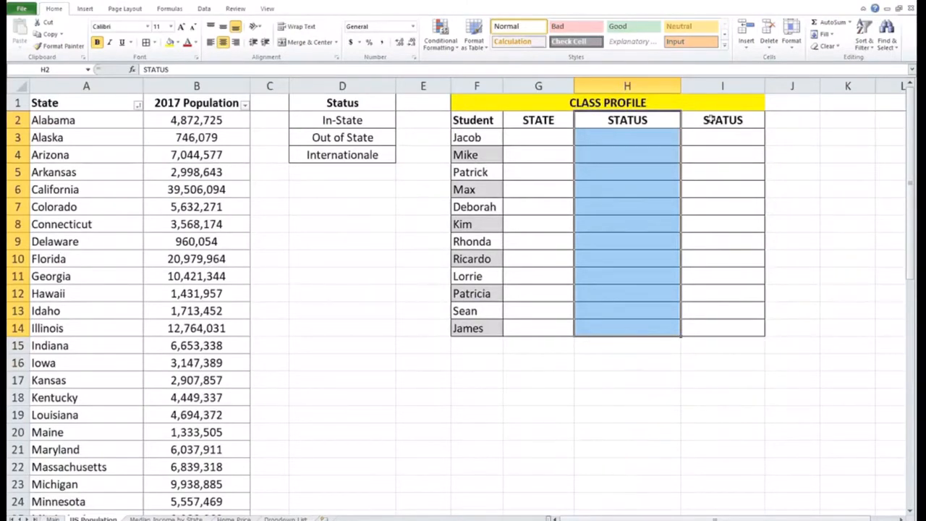
{"action": "left_click_drag", "start_coordinate": [722, 121], "coordinate": [738, 334]}
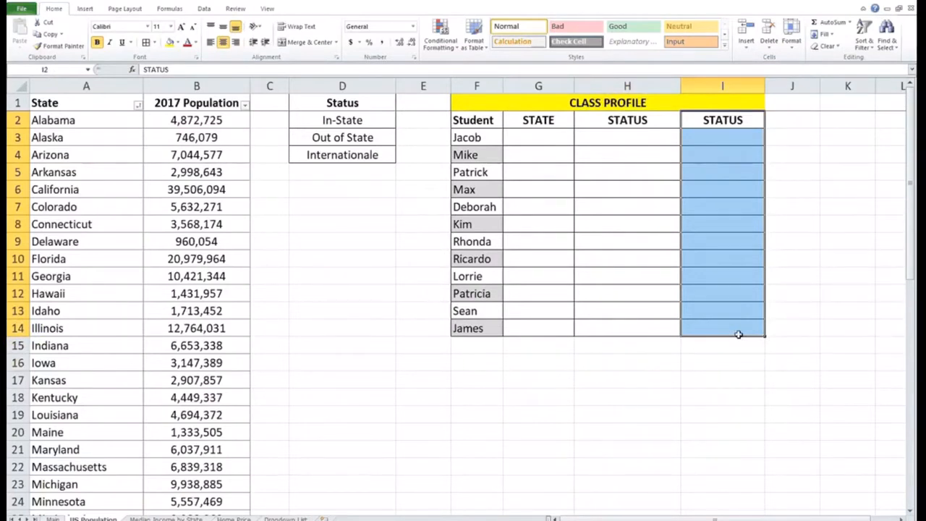
Add list data validation to G3 with source =$A$2:$A$51 and fill it down the STATE column to G14
{"action": "left_click", "coordinate": [536, 138]}
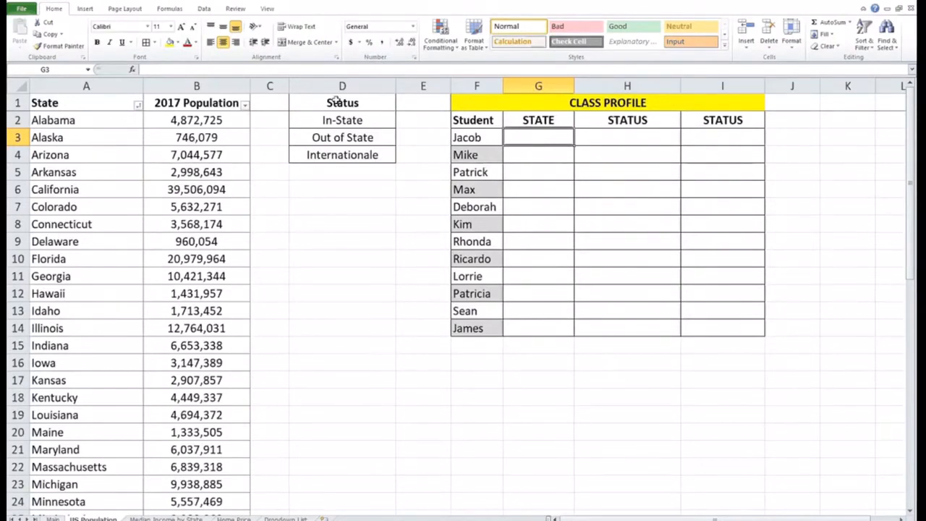
{"action": "left_click", "coordinate": [204, 8]}
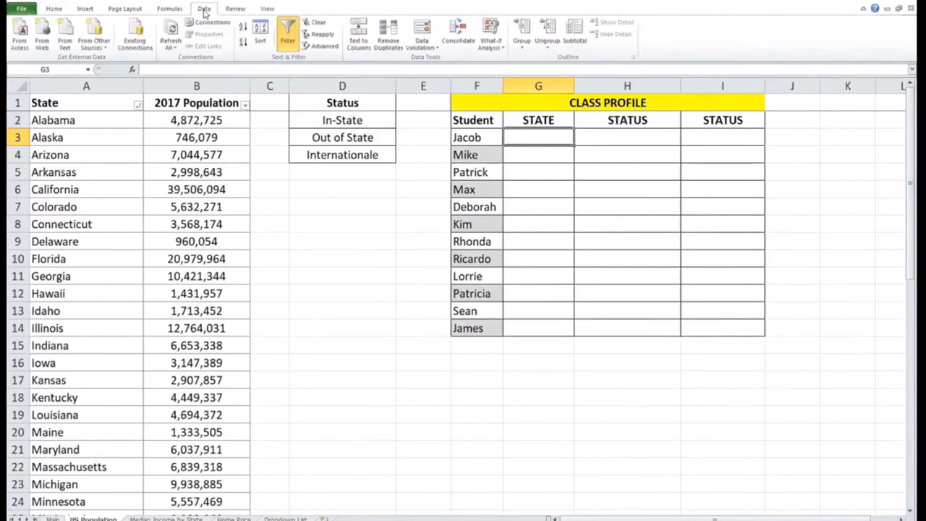
{"action": "left_click", "coordinate": [422, 45]}
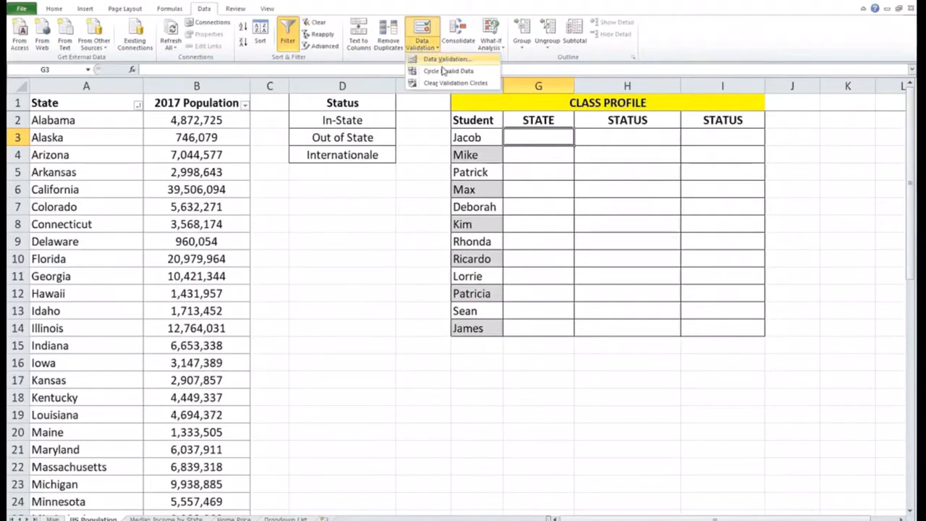
{"action": "left_click", "coordinate": [444, 59]}
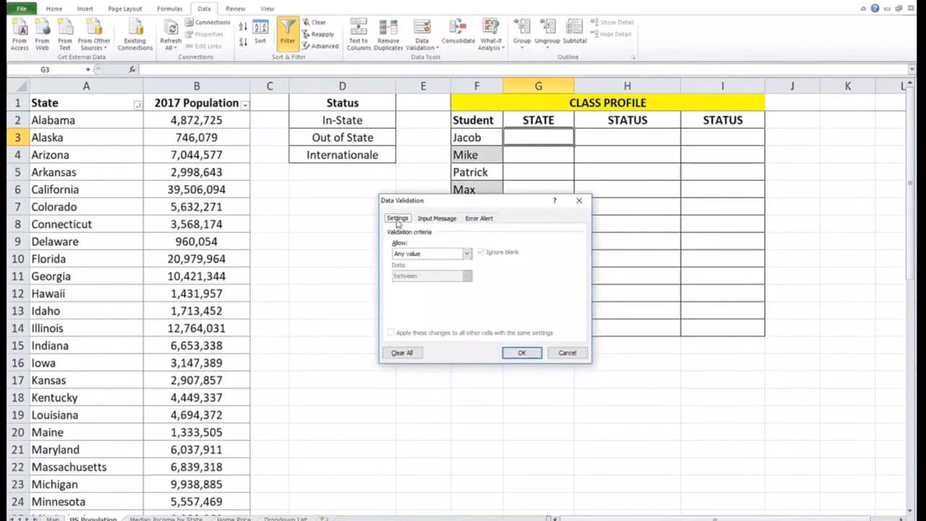
{"action": "left_click", "coordinate": [425, 255]}
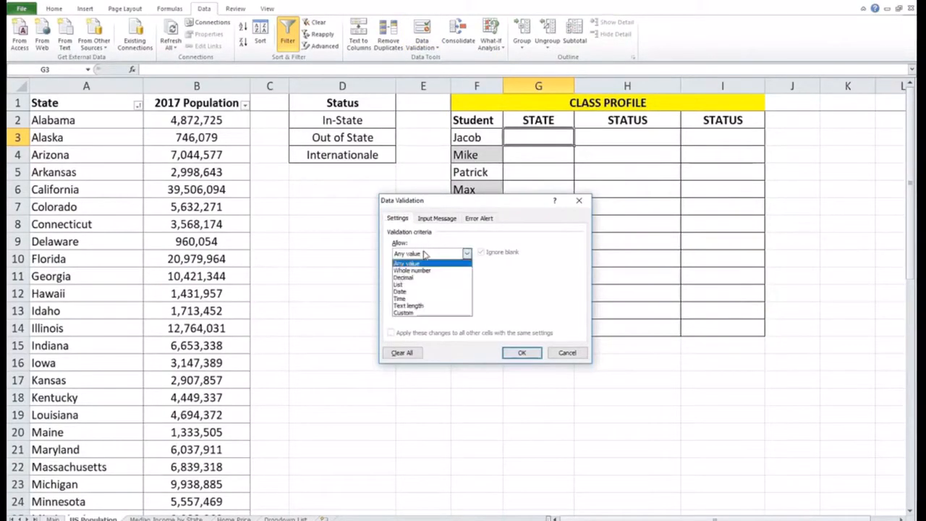
{"action": "left_click", "coordinate": [402, 286]}
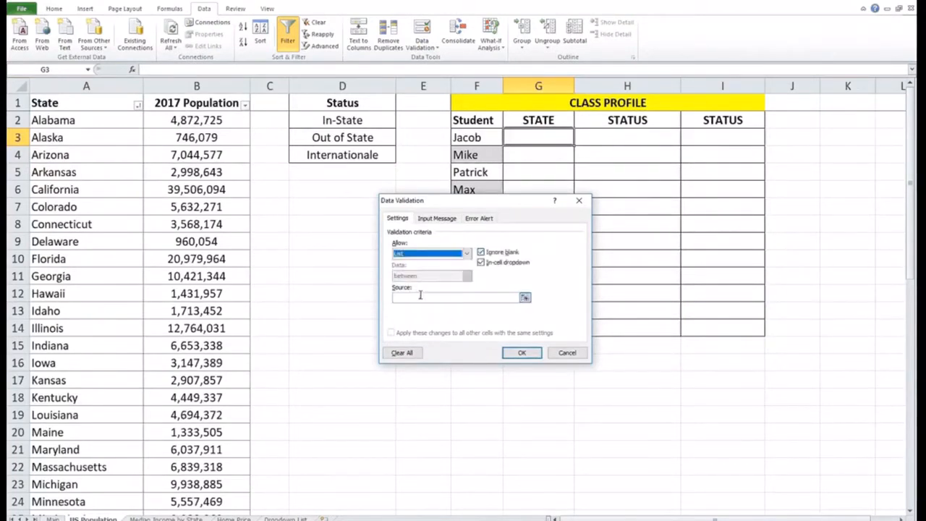
{"action": "left_click", "coordinate": [420, 296]}
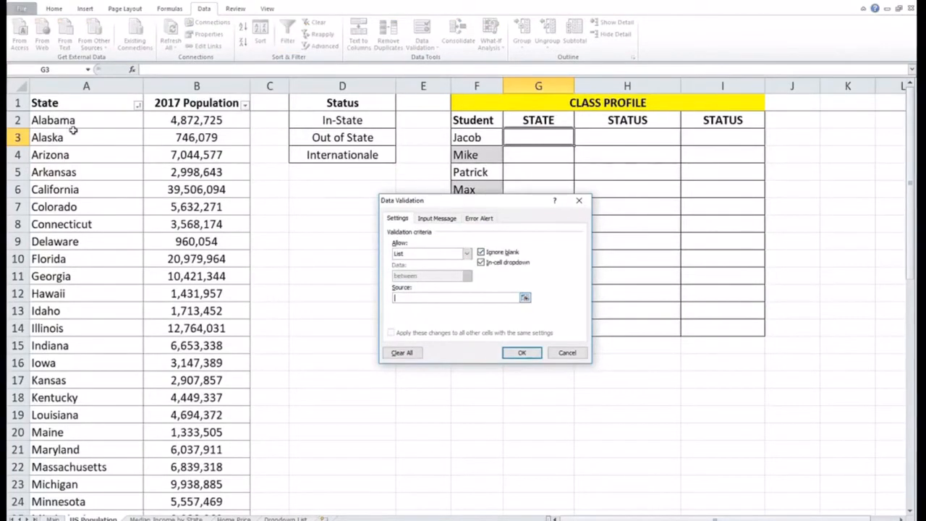
{"action": "left_click_drag", "start_coordinate": [82, 117], "coordinate": [89, 480]}
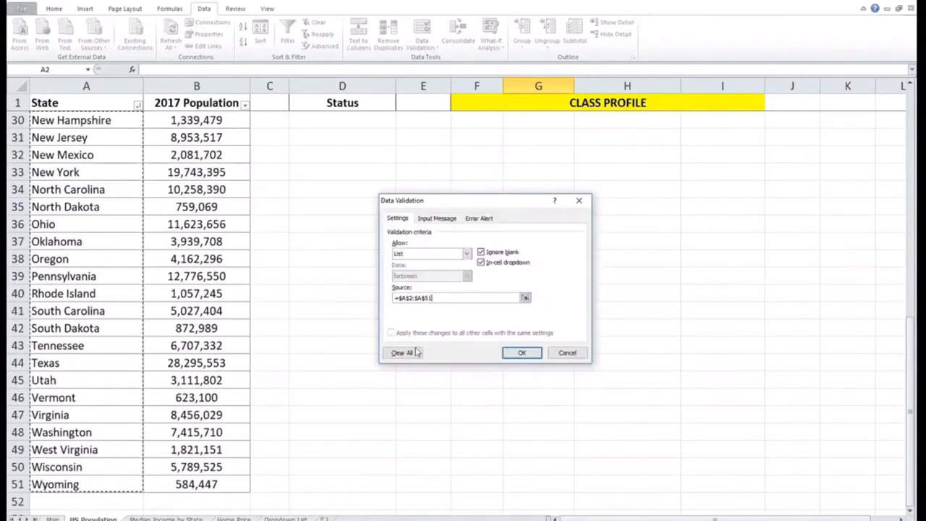
{"action": "left_click", "coordinate": [520, 354]}
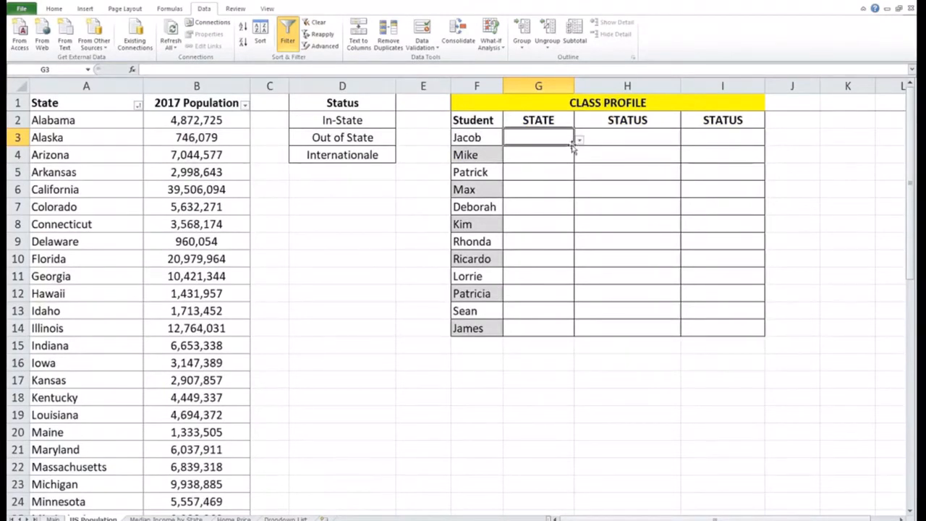
{"action": "left_click_drag", "start_coordinate": [575, 146], "coordinate": [573, 334]}
Choose Arizona in G3, California in G4 and Colorado in G5 from the STATE dropdown lists
{"action": "left_click", "coordinate": [579, 141]}
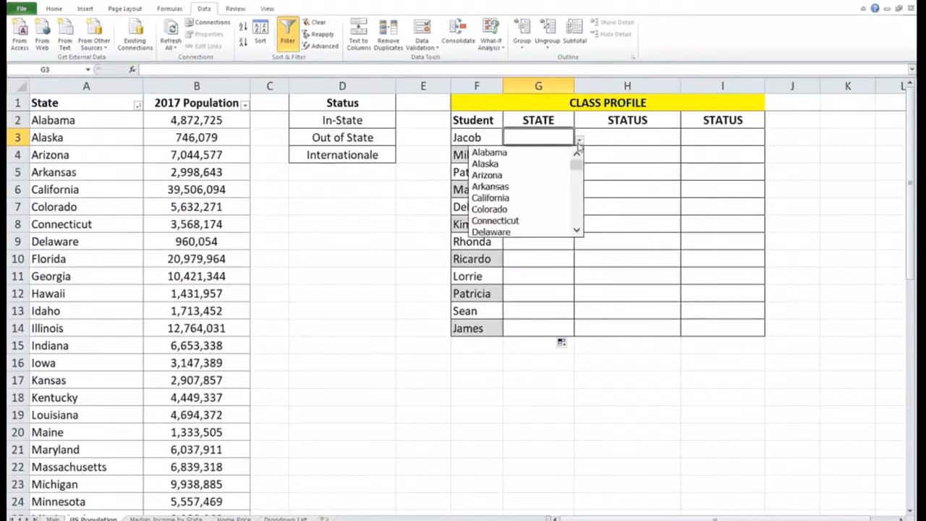
{"action": "left_click", "coordinate": [507, 175]}
{"action": "left_click", "coordinate": [546, 154]}
{"action": "left_click", "coordinate": [579, 159]}
{"action": "left_click", "coordinate": [499, 215]}
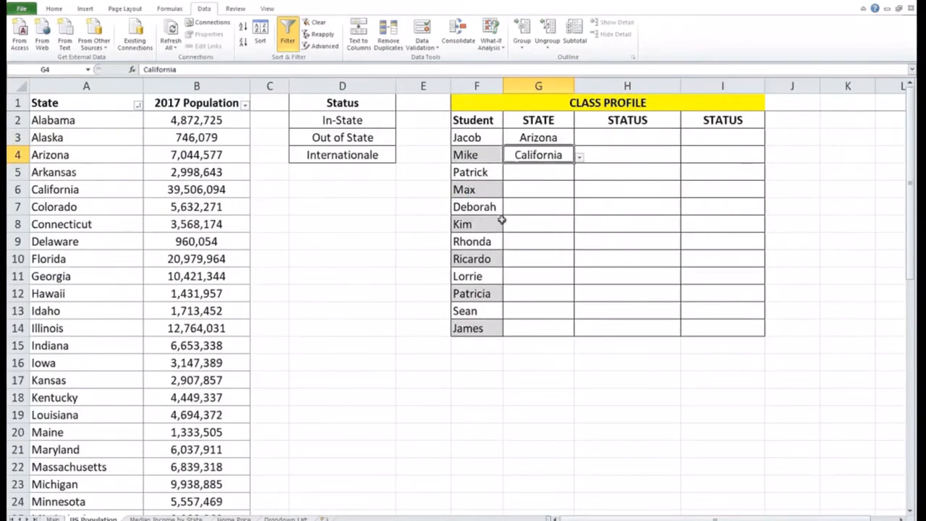
{"action": "left_click", "coordinate": [542, 174]}
{"action": "left_click", "coordinate": [577, 182]}
{"action": "left_click", "coordinate": [564, 175]}
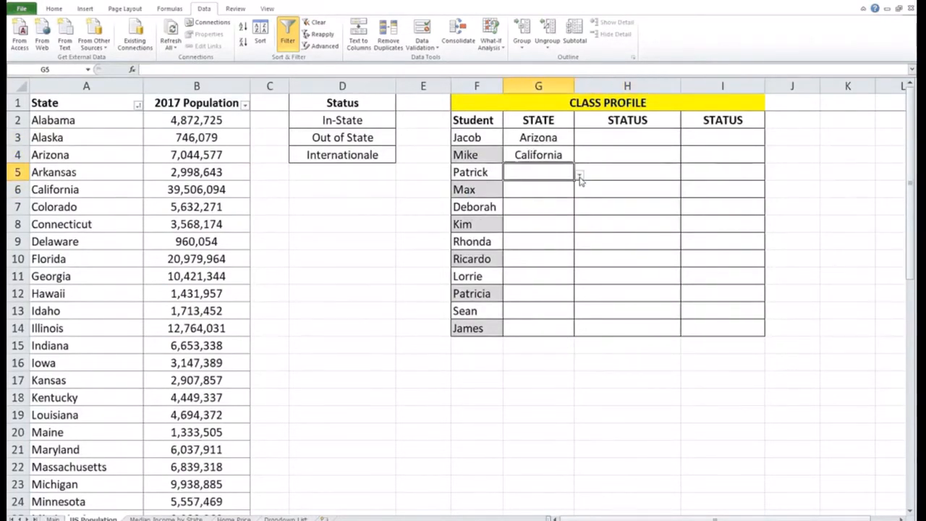
{"action": "left_click", "coordinate": [579, 175]}
{"action": "left_click", "coordinate": [523, 239]}
Choose Alaska in G6 and Alabama in G7 from the STATE dropdown lists
{"action": "left_click", "coordinate": [558, 191]}
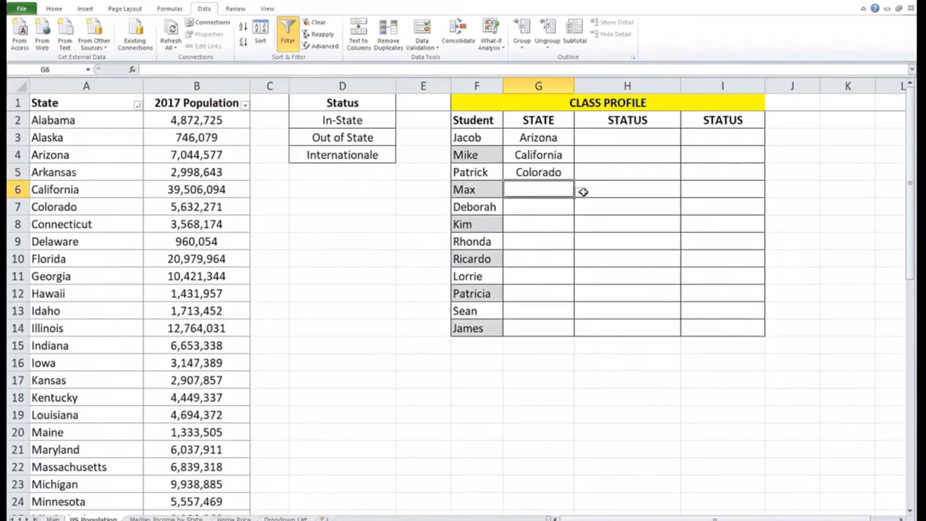
{"action": "left_click", "coordinate": [581, 191]}
{"action": "left_click", "coordinate": [497, 217]}
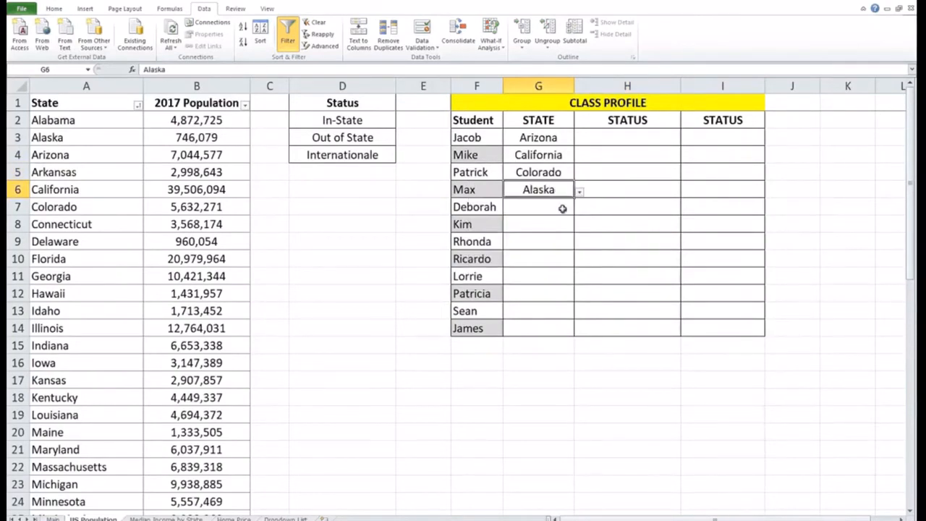
{"action": "left_click", "coordinate": [572, 207]}
{"action": "left_click", "coordinate": [580, 208]}
{"action": "left_click", "coordinate": [553, 223]}
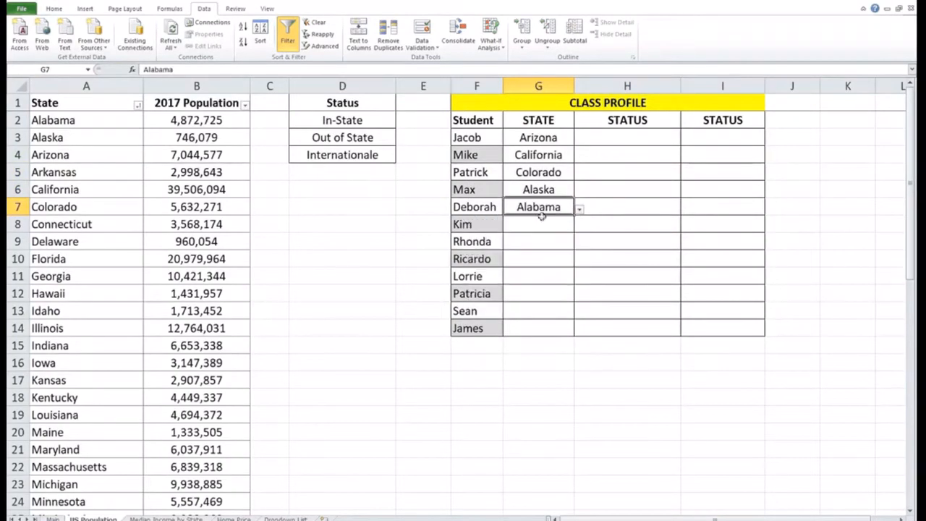
Add list data validation to H3 with source =$D$2:$D$4 and fill it down the first STATUS column to H14
{"action": "left_click", "coordinate": [603, 140]}
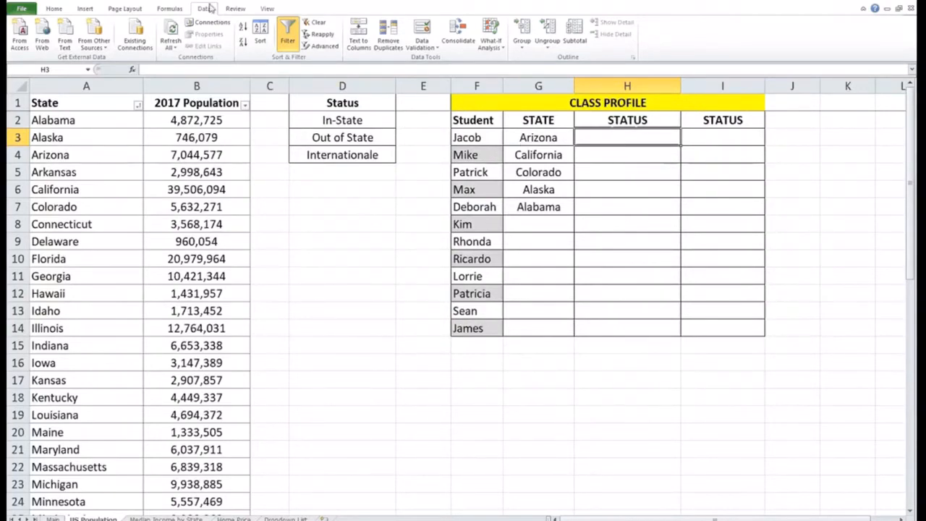
{"action": "left_click", "coordinate": [420, 44]}
{"action": "left_click", "coordinate": [445, 59]}
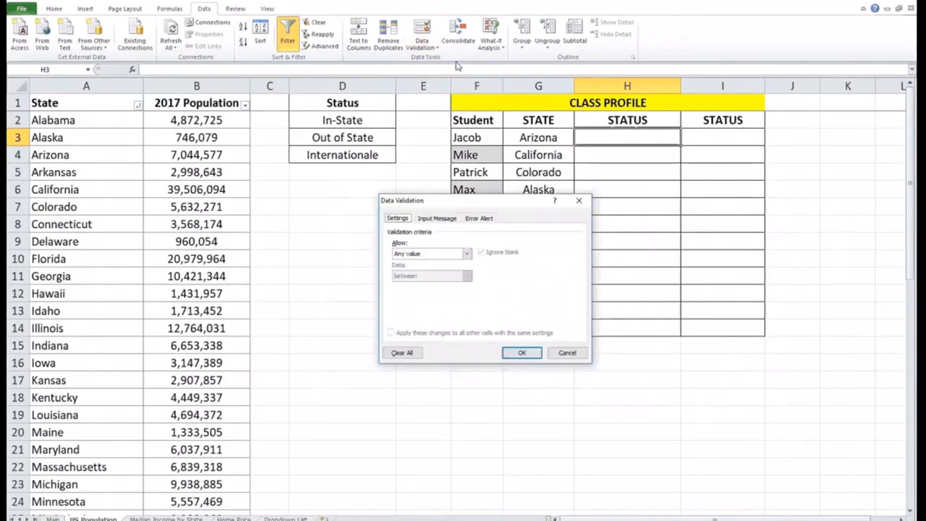
{"action": "left_click", "coordinate": [421, 255]}
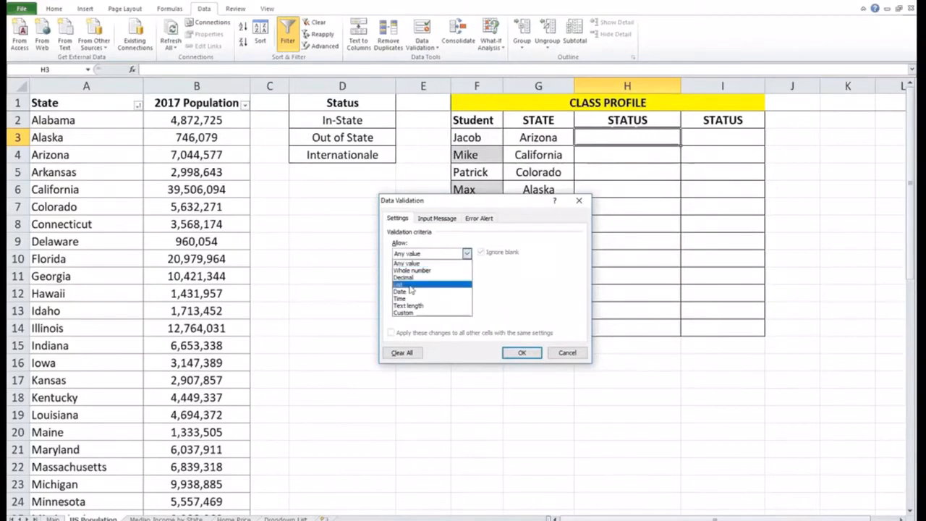
{"action": "left_click", "coordinate": [419, 281]}
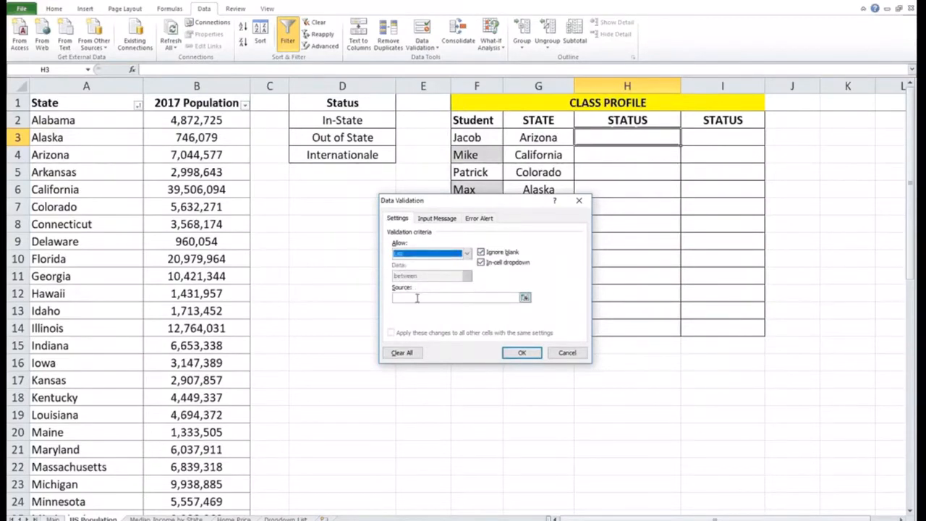
{"action": "left_click", "coordinate": [417, 297]}
{"action": "left_click_drag", "start_coordinate": [327, 117], "coordinate": [348, 155]}
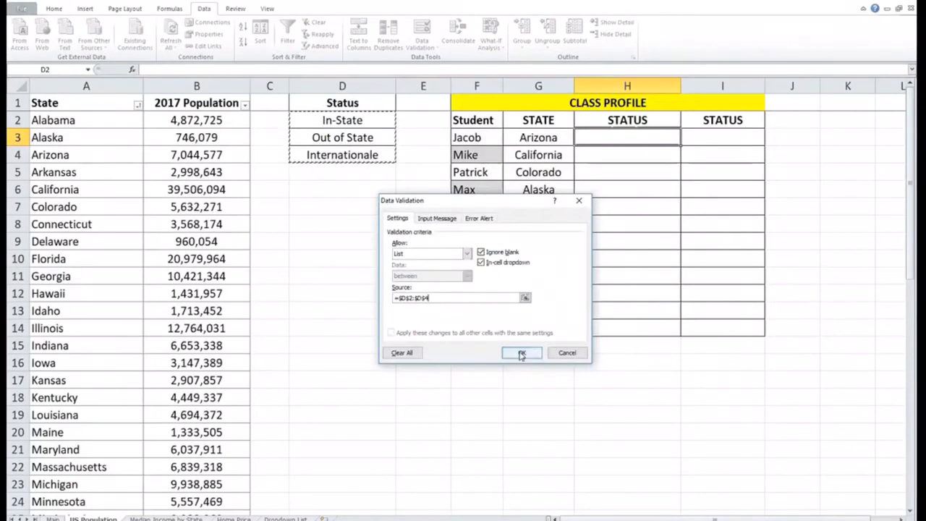
{"action": "left_click", "coordinate": [521, 353]}
{"action": "left_click_drag", "start_coordinate": [680, 144], "coordinate": [670, 335]}
Choose Out of State in H3, Internationale in H4 and In-State in H5 from the STATUS dropdown lists
{"action": "left_click", "coordinate": [658, 137]}
{"action": "left_click", "coordinate": [686, 139]}
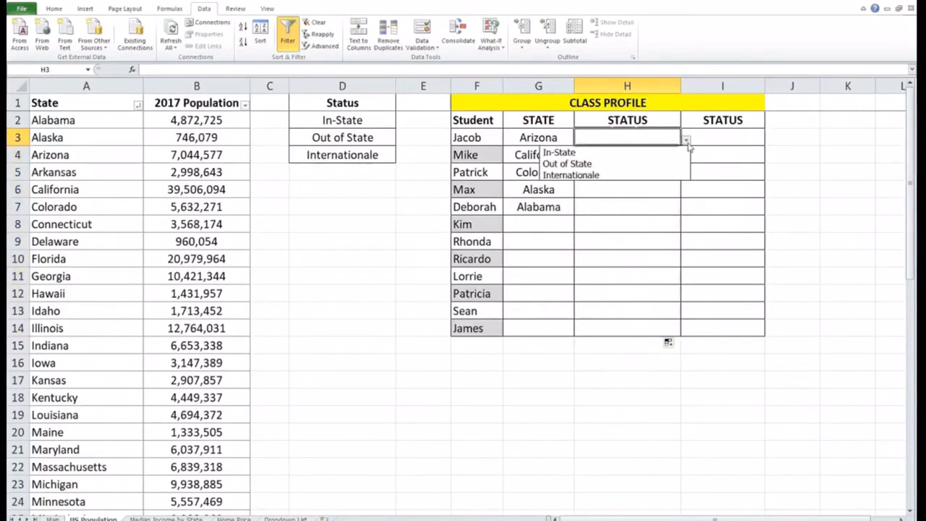
{"action": "left_click", "coordinate": [608, 161]}
{"action": "left_click", "coordinate": [608, 158]}
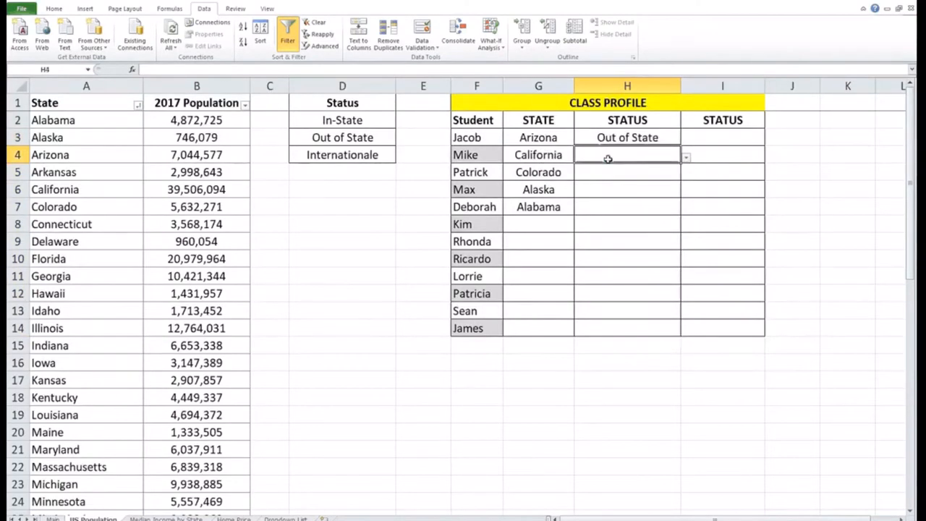
{"action": "left_click", "coordinate": [687, 157]}
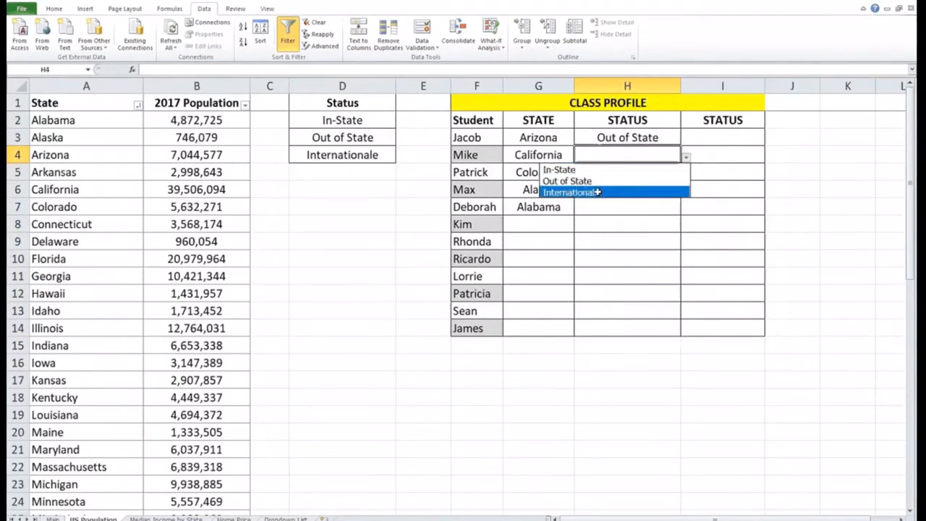
{"action": "left_click", "coordinate": [598, 192]}
{"action": "left_click", "coordinate": [622, 173]}
{"action": "left_click", "coordinate": [686, 175]}
{"action": "left_click", "coordinate": [636, 186]}
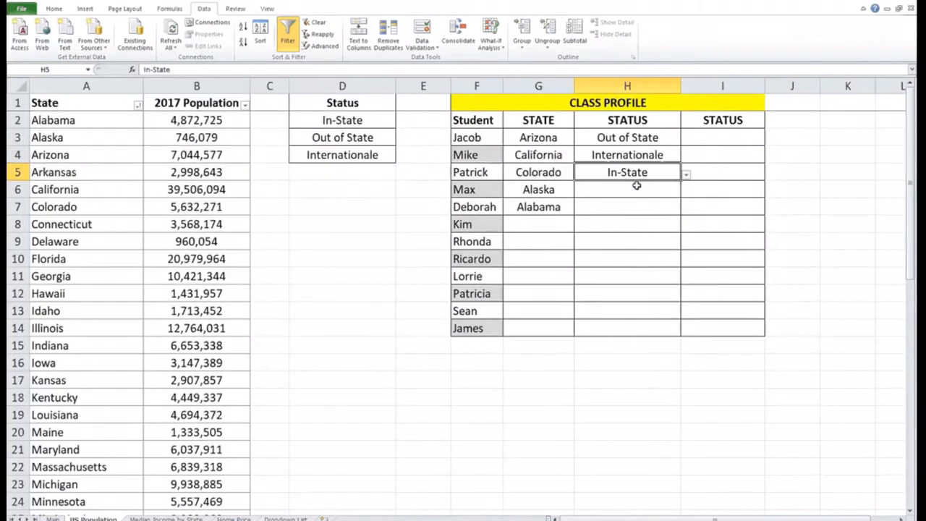
Choose Internationale in H6 and In-State in H7 from the STATUS dropdown lists
{"action": "left_click", "coordinate": [636, 186]}
{"action": "left_click", "coordinate": [686, 192]}
{"action": "left_click", "coordinate": [601, 228]}
{"action": "left_click", "coordinate": [641, 206]}
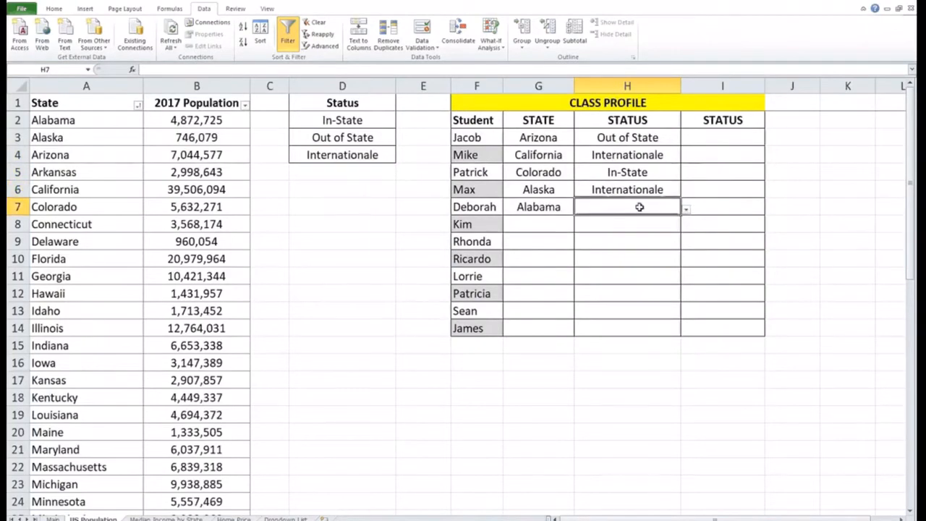
{"action": "left_click", "coordinate": [686, 209]}
{"action": "left_click", "coordinate": [611, 223]}
Add list data validation to I3 with the entered source In-State,Out of State,Internationale and fill it down the second STATUS column to I14
{"action": "left_click", "coordinate": [706, 140]}
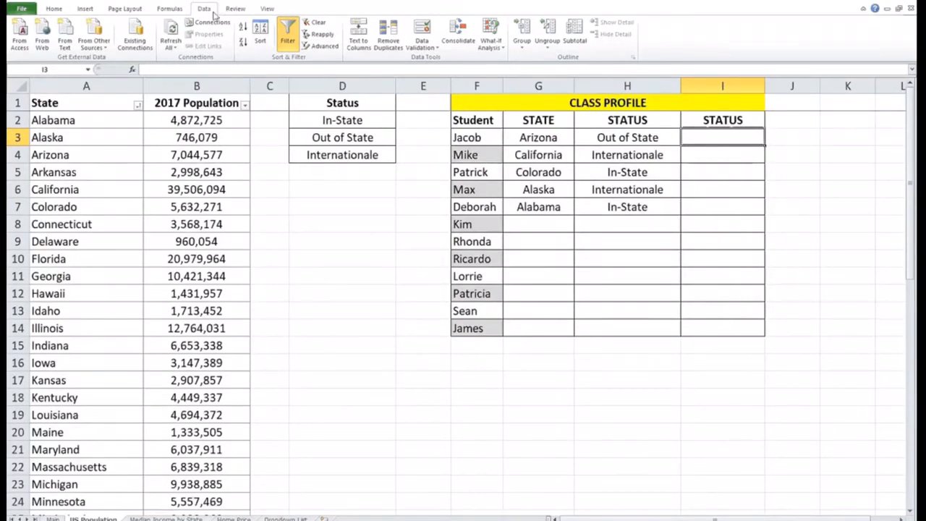
{"action": "left_click", "coordinate": [423, 47]}
{"action": "left_click", "coordinate": [446, 60]}
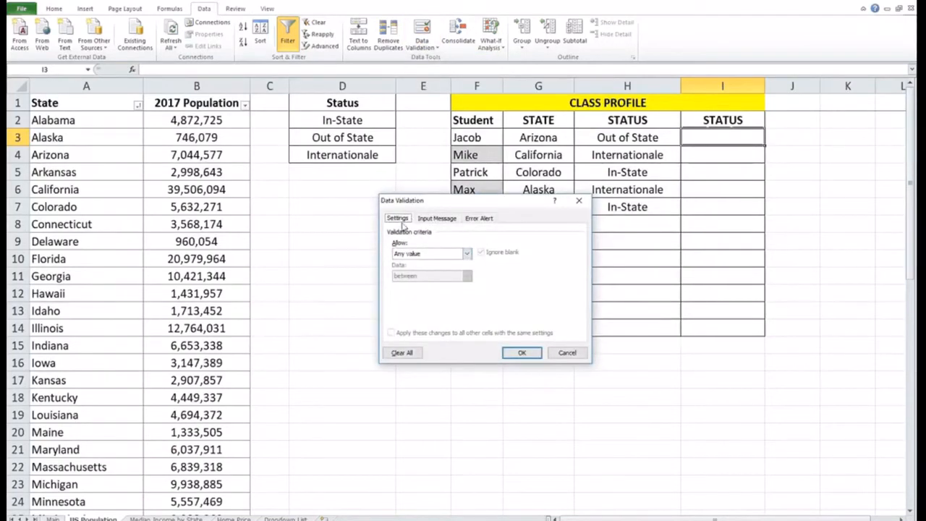
{"action": "left_click", "coordinate": [430, 255]}
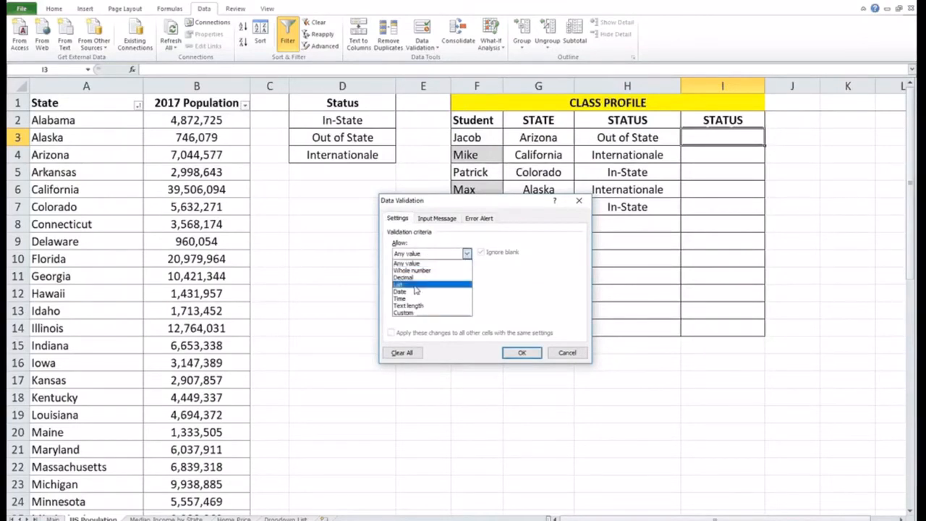
{"action": "left_click", "coordinate": [416, 286]}
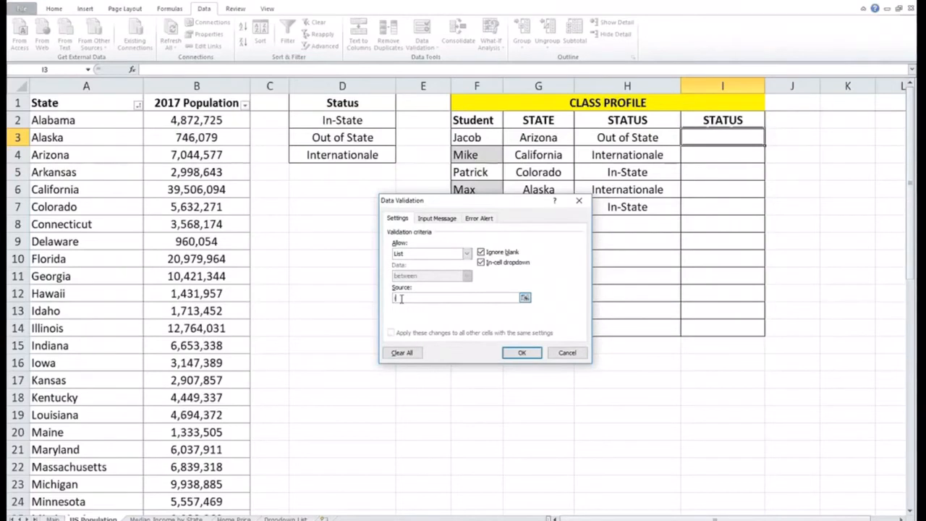
{"action": "type", "text": "In-State,Out of State,Inter"}
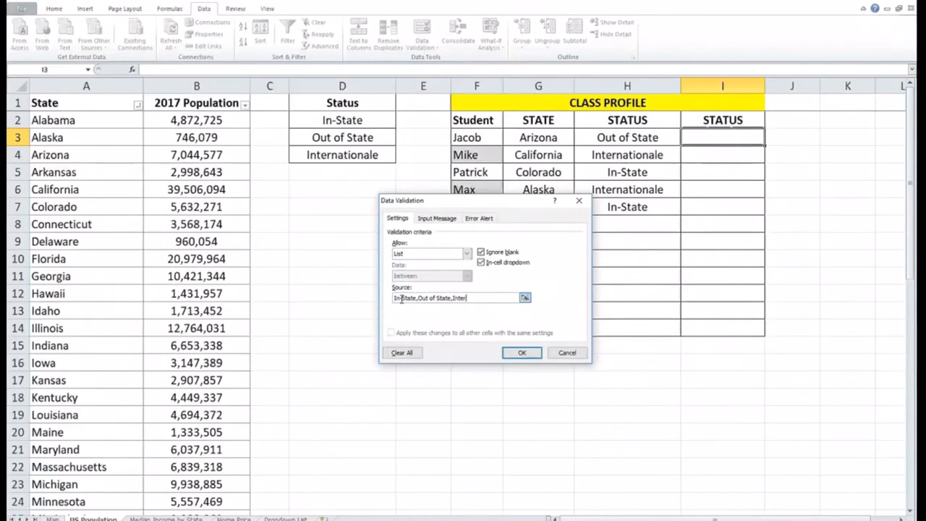
{"action": "type", "text": "nationale"}
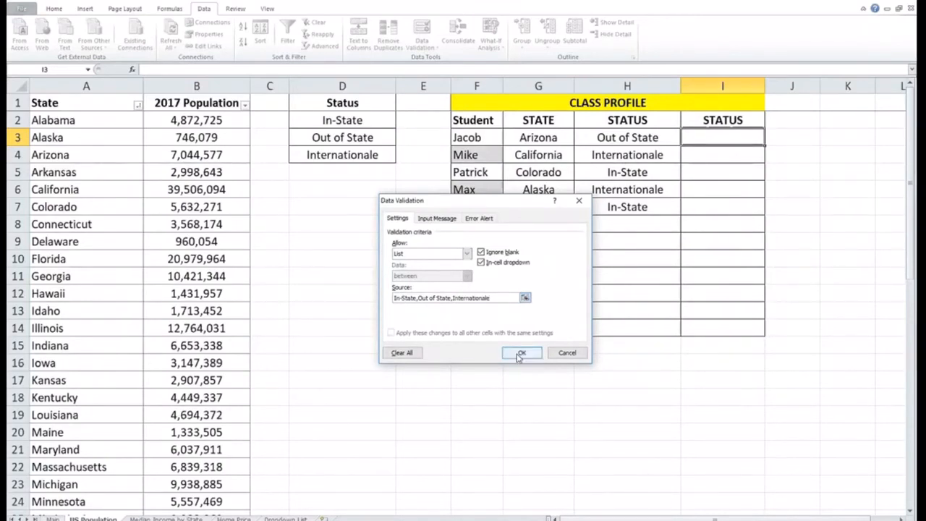
{"action": "left_click", "coordinate": [520, 354]}
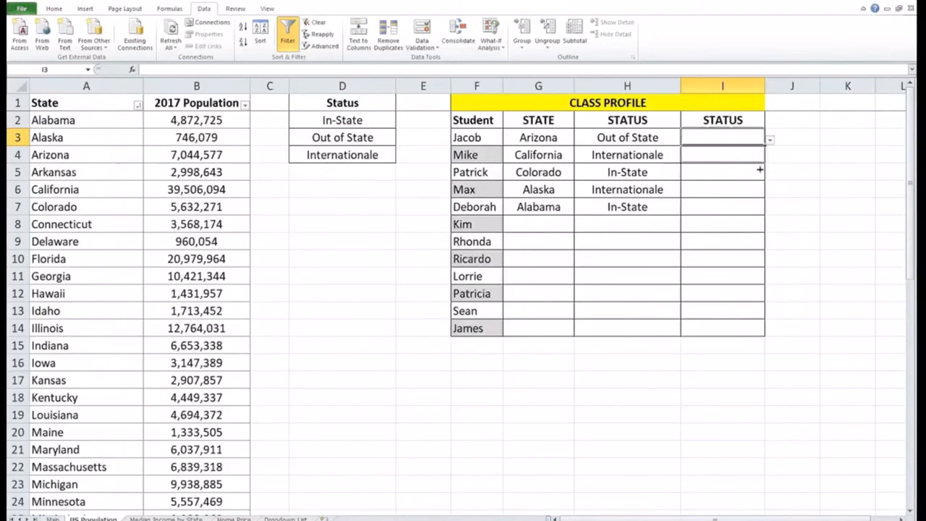
{"action": "left_click_drag", "start_coordinate": [760, 166], "coordinate": [751, 339]}
Choose Out of State in I3, Internationale in I4 and In-State in I5 from the second STATUS column's dropdown lists
{"action": "left_click", "coordinate": [747, 141]}
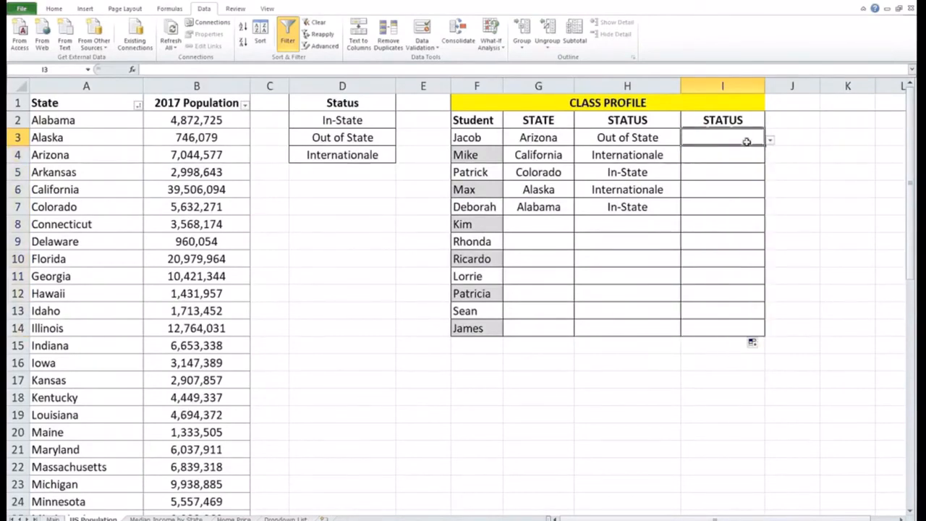
{"action": "left_click", "coordinate": [770, 143]}
{"action": "left_click", "coordinate": [673, 163]}
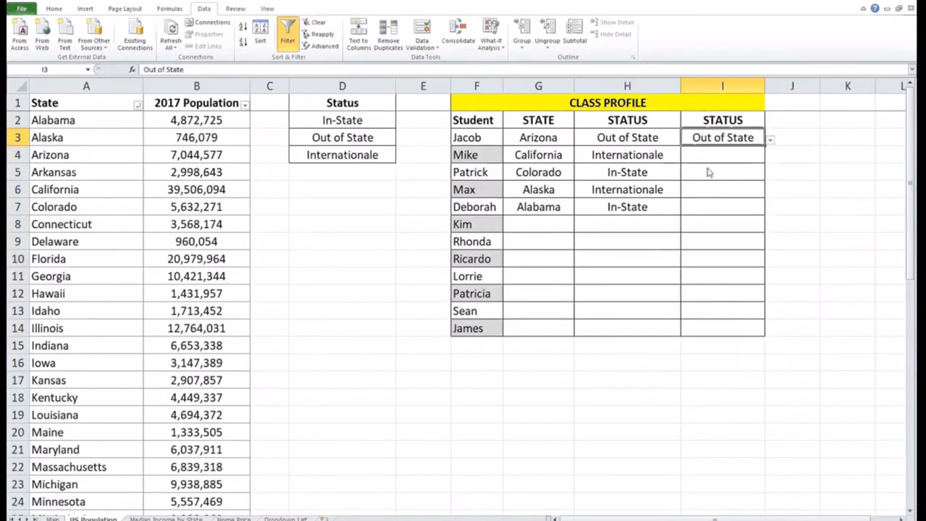
{"action": "left_click", "coordinate": [756, 160]}
{"action": "left_click", "coordinate": [772, 159]}
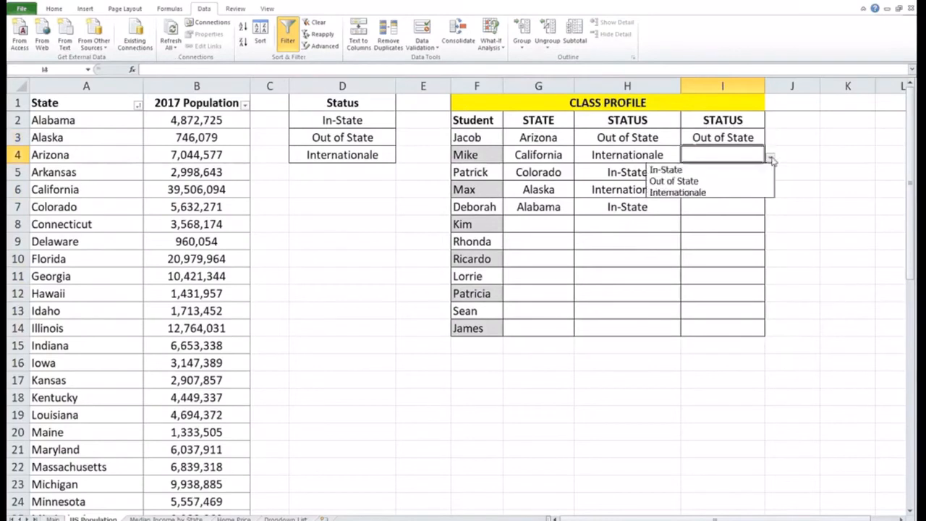
{"action": "left_click", "coordinate": [708, 192]}
{"action": "left_click", "coordinate": [760, 174]}
{"action": "left_click", "coordinate": [770, 175]}
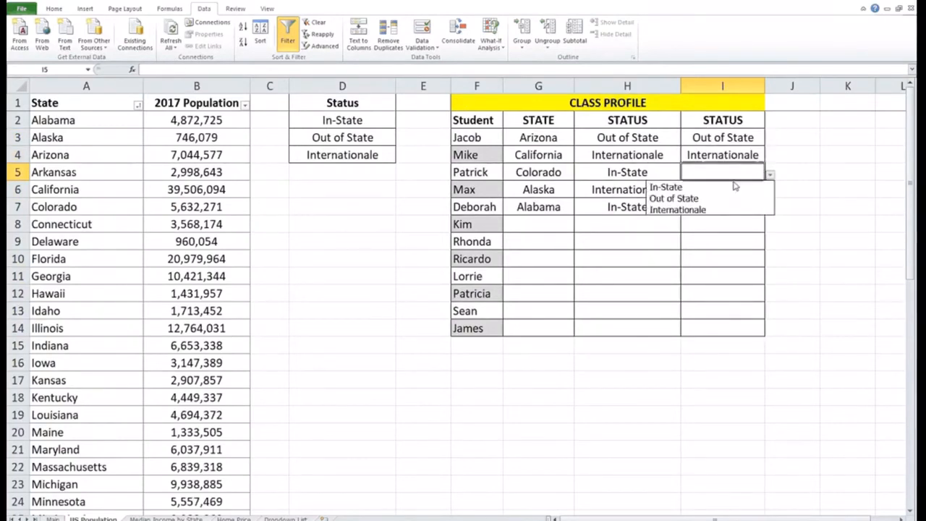
{"action": "left_click", "coordinate": [680, 188]}
Choose Internationale in I6 and In-State in I7 from the second STATUS column's dropdown lists
{"action": "left_click", "coordinate": [757, 190]}
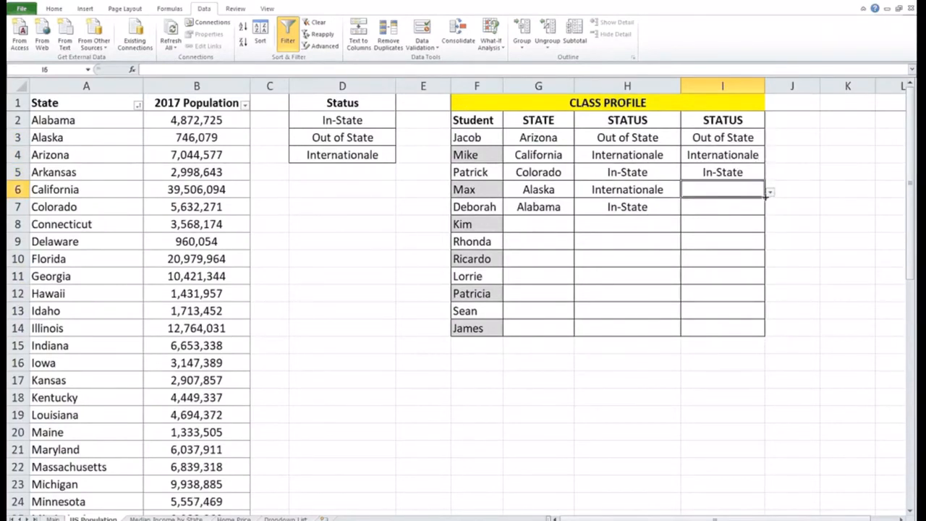
{"action": "left_click", "coordinate": [772, 194]}
{"action": "left_click", "coordinate": [716, 226]}
{"action": "left_click", "coordinate": [718, 210]}
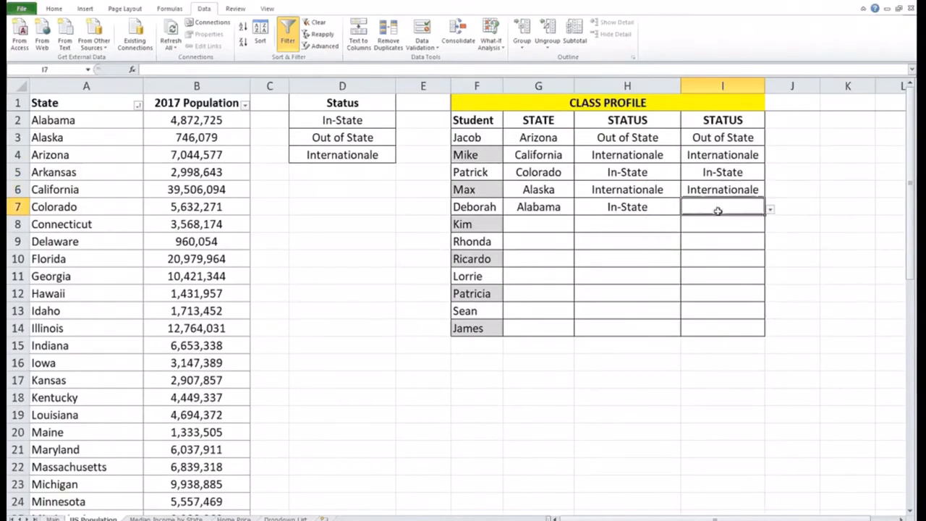
{"action": "left_click", "coordinate": [771, 209]}
{"action": "left_click", "coordinate": [696, 224]}
{"action": "left_click", "coordinate": [726, 226]}
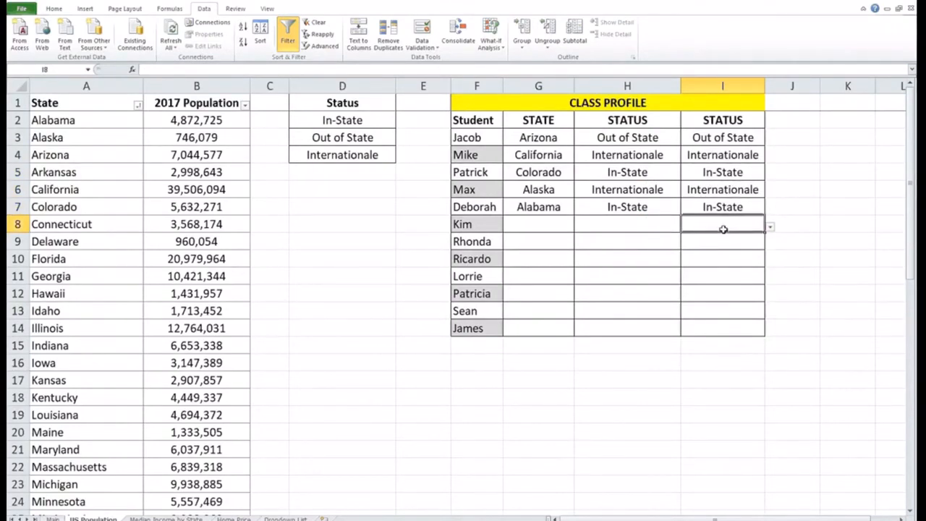